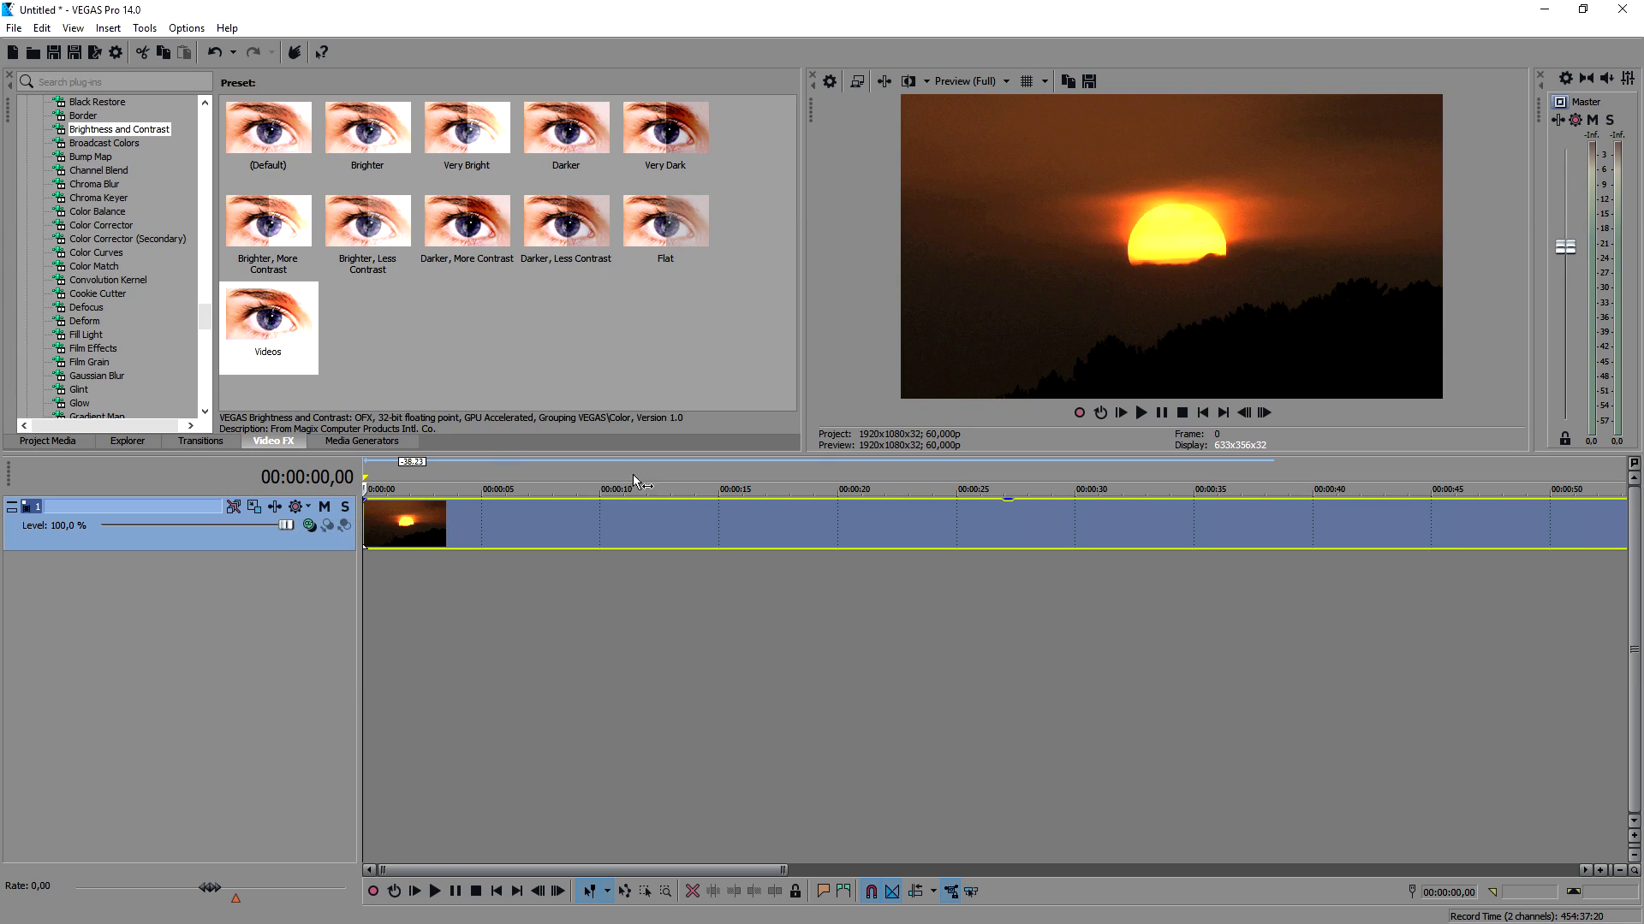
- Play the sunset clip and zoom the timeline out to show its full length
key(space)
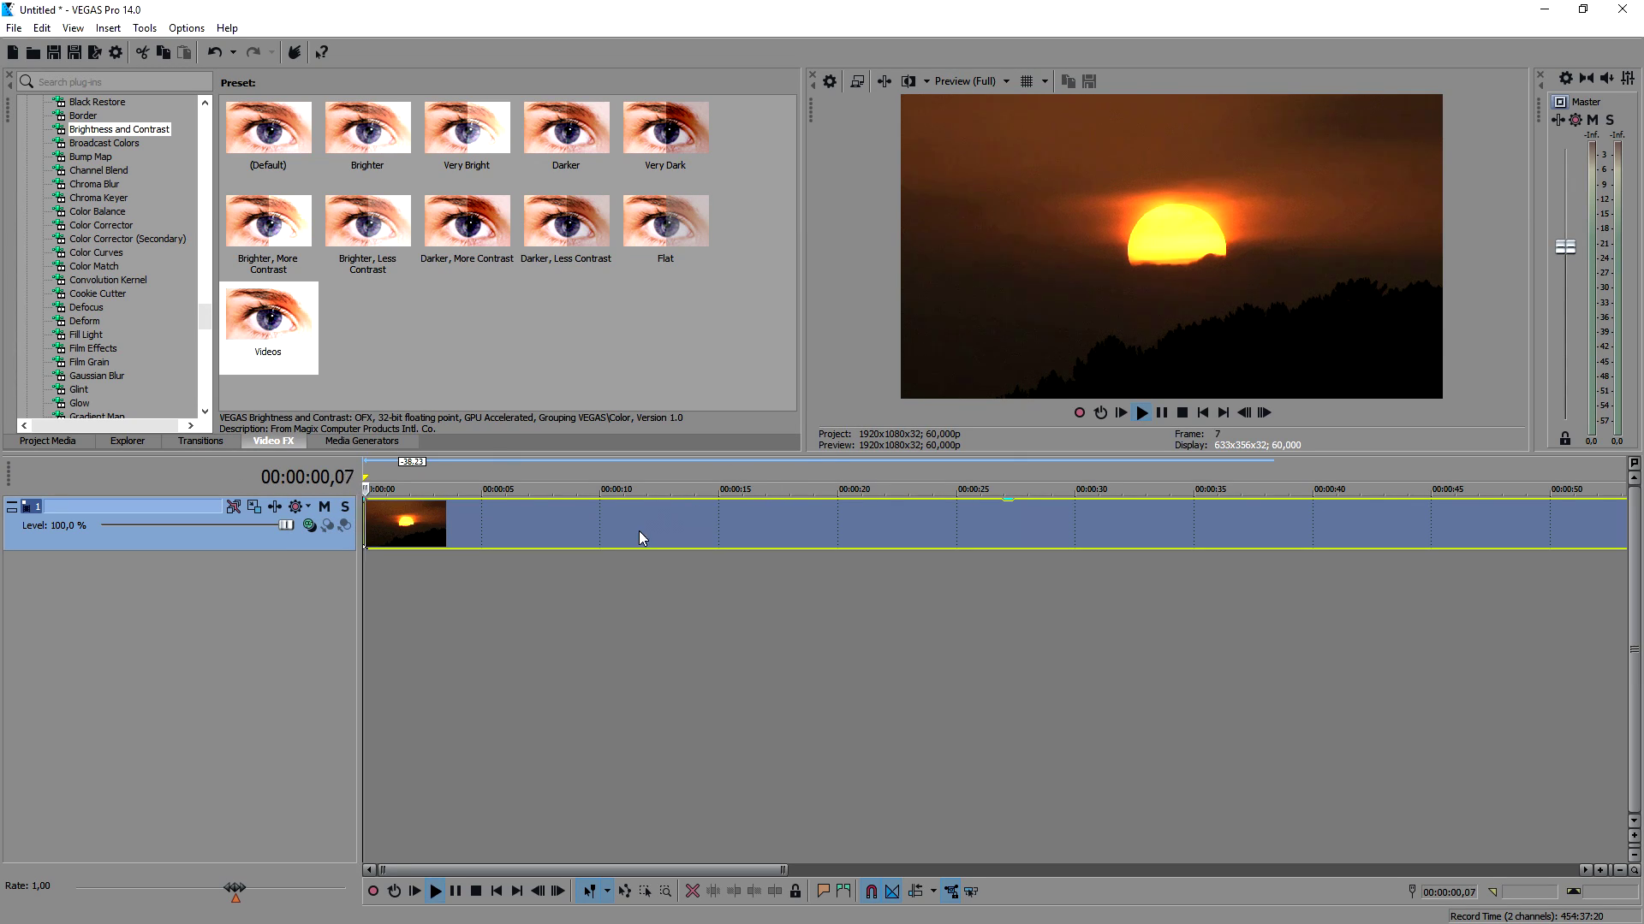
scroll(639, 530, down, 2)
scroll(615, 541, down, 1)
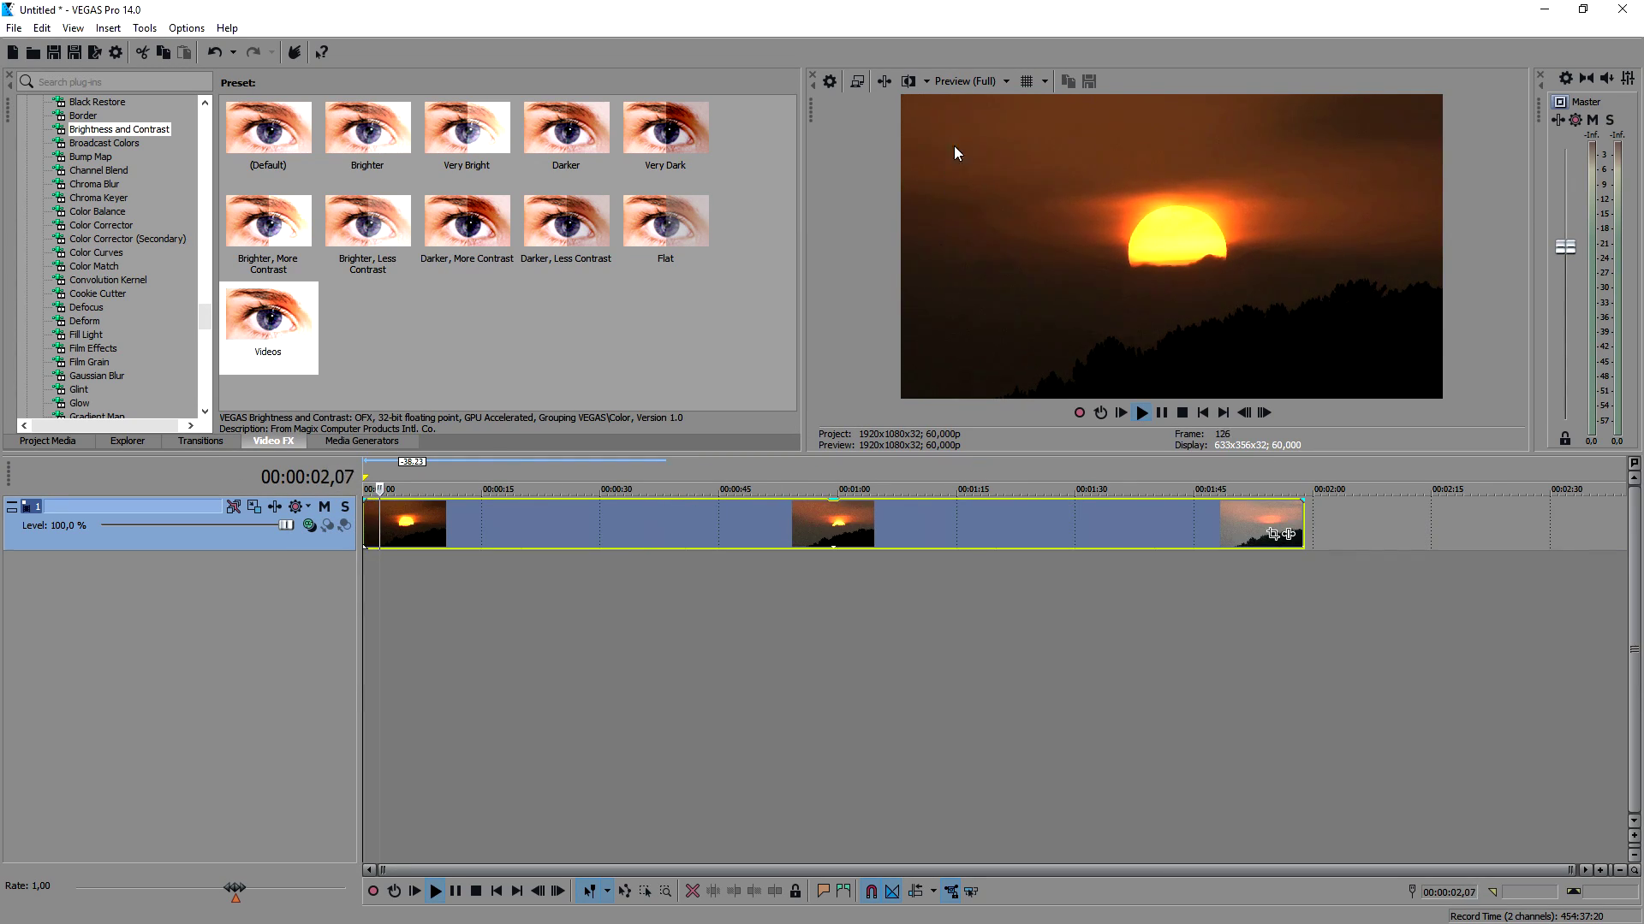
- Step preview quality through Draft and Preview to Good (Full), then scrub toward the clip's end
click(965, 81)
mouse_move(984, 106)
click(1046, 125)
click(967, 80)
click(1043, 136)
click(977, 84)
click(1043, 163)
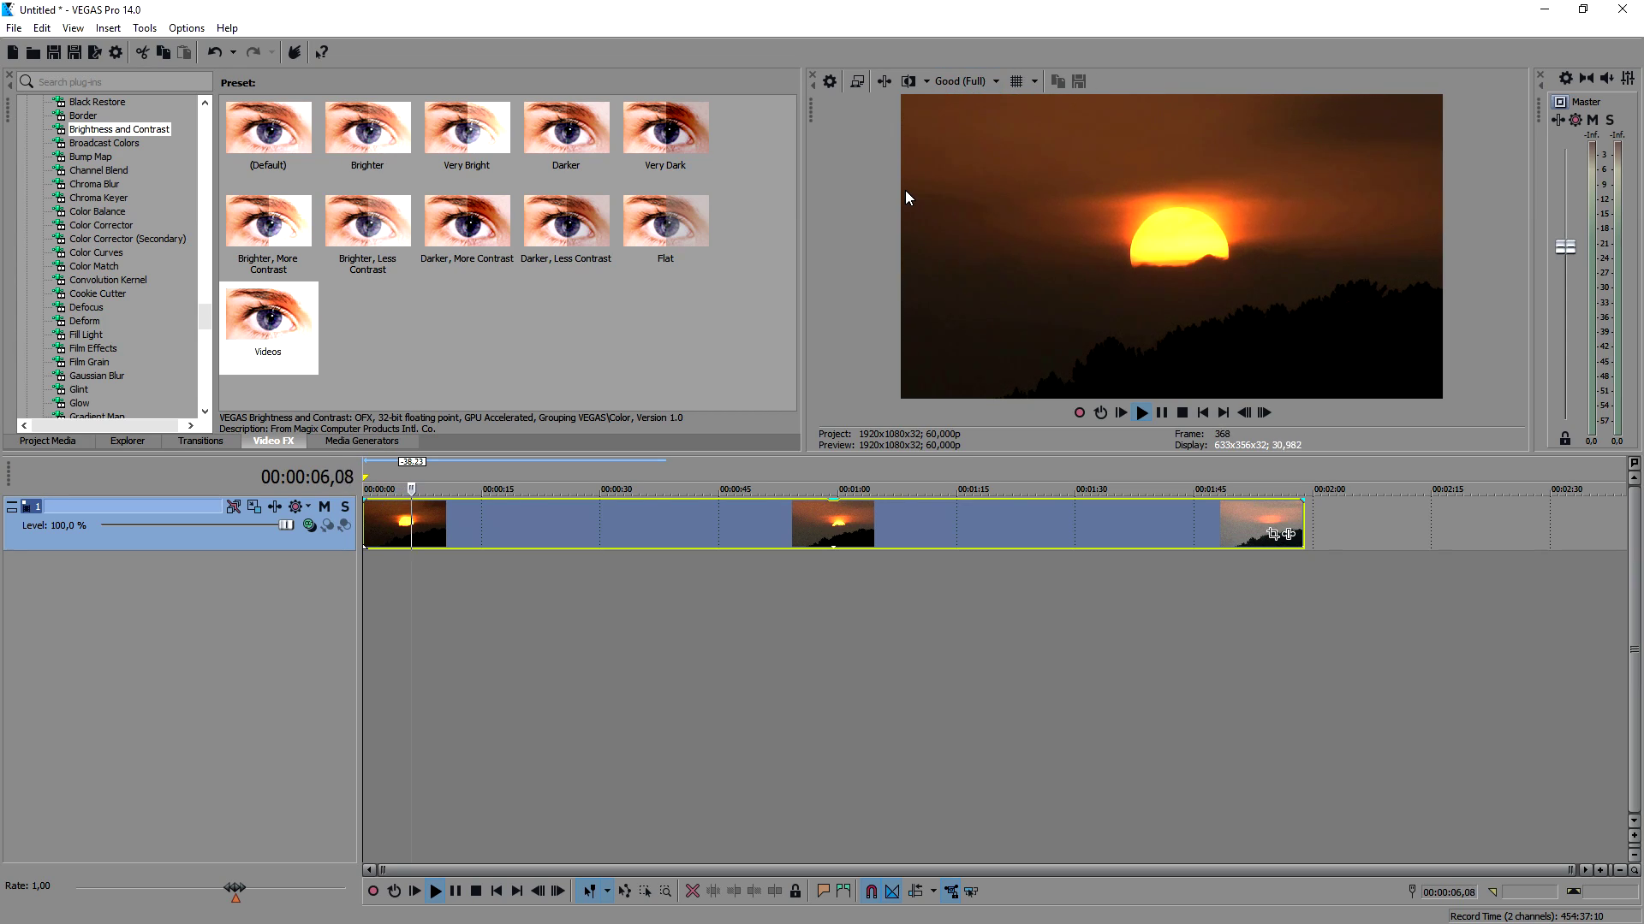
drag(650, 467, 1277, 473)
- Return the playhead to the first frame of the sunset clip
click(1203, 413)
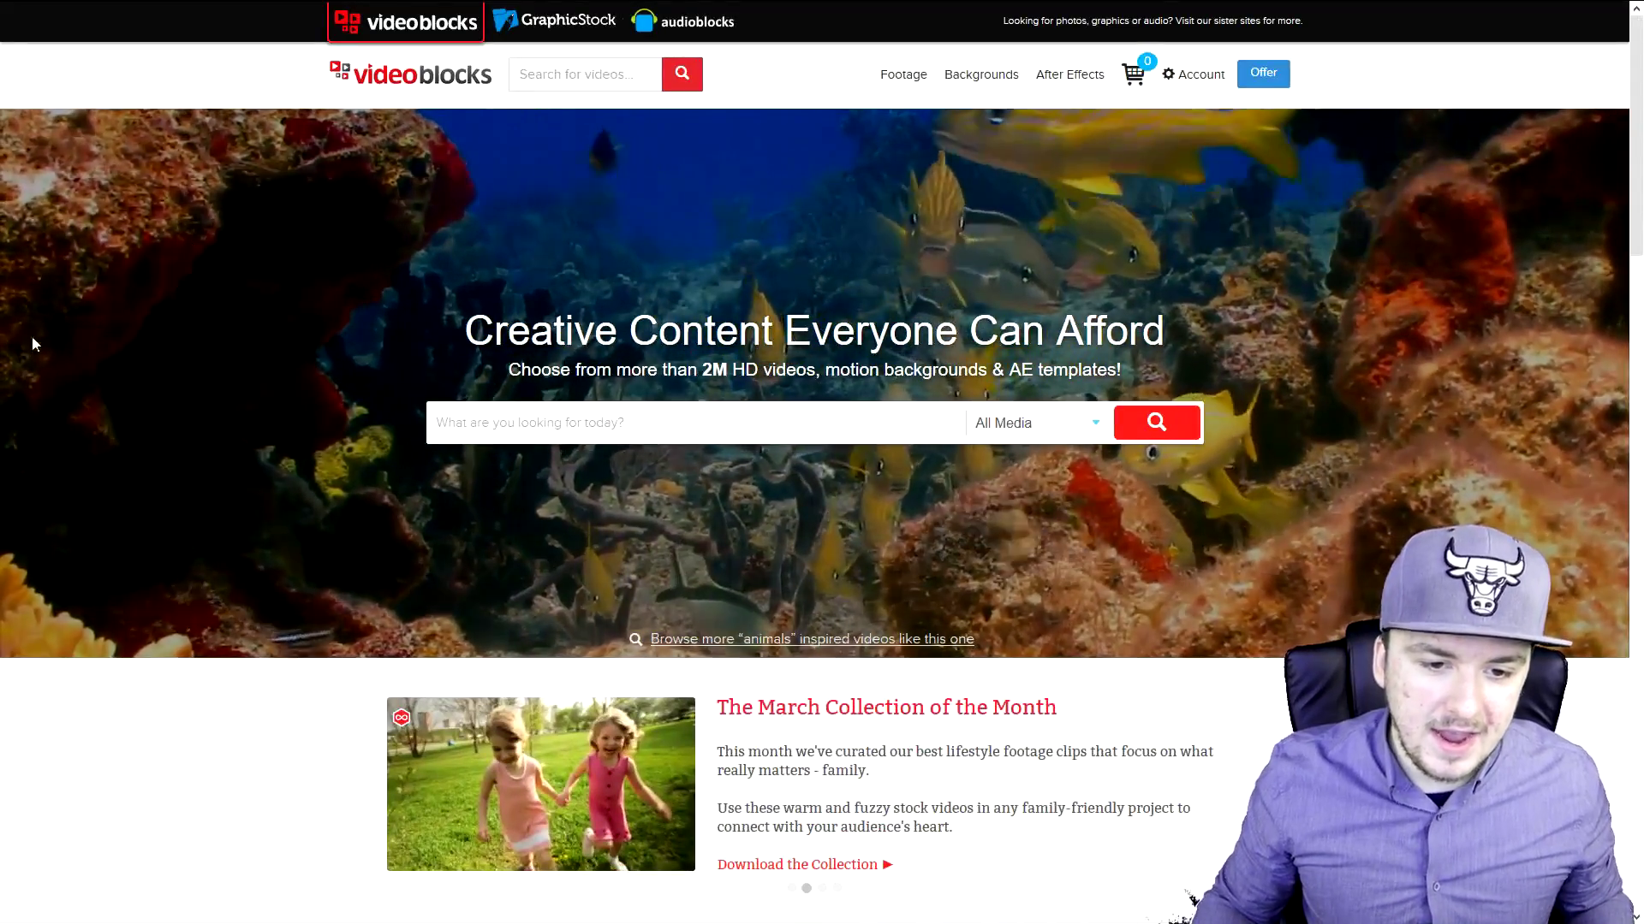
- Search Videoblocks for 'sunset' stock footage
click(530, 67)
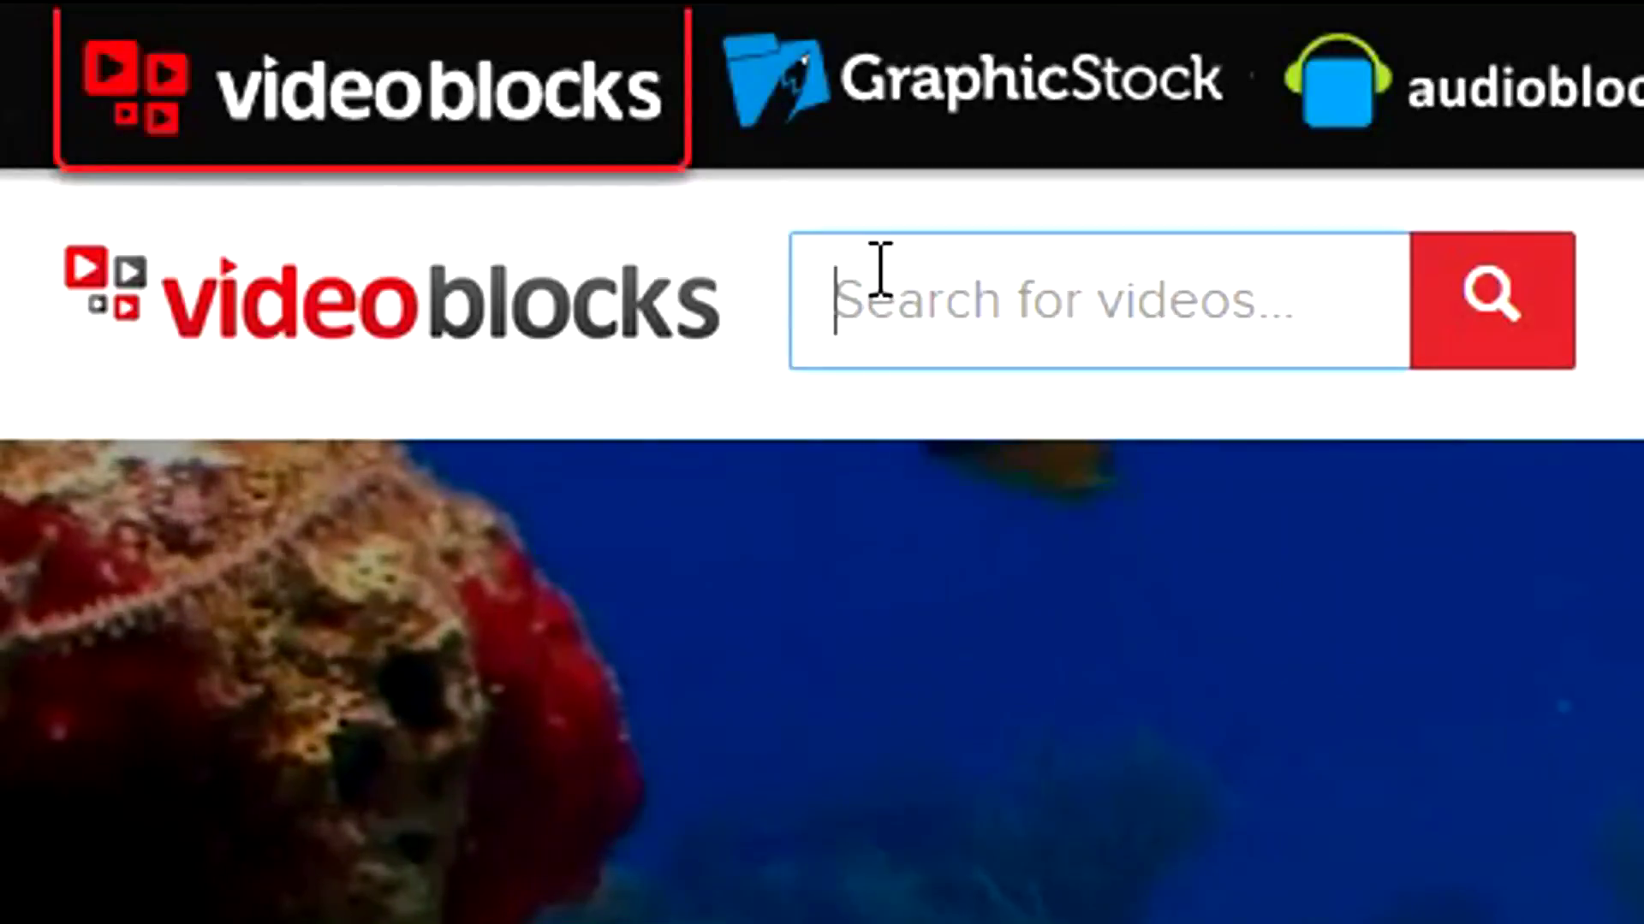
click(1352, 285)
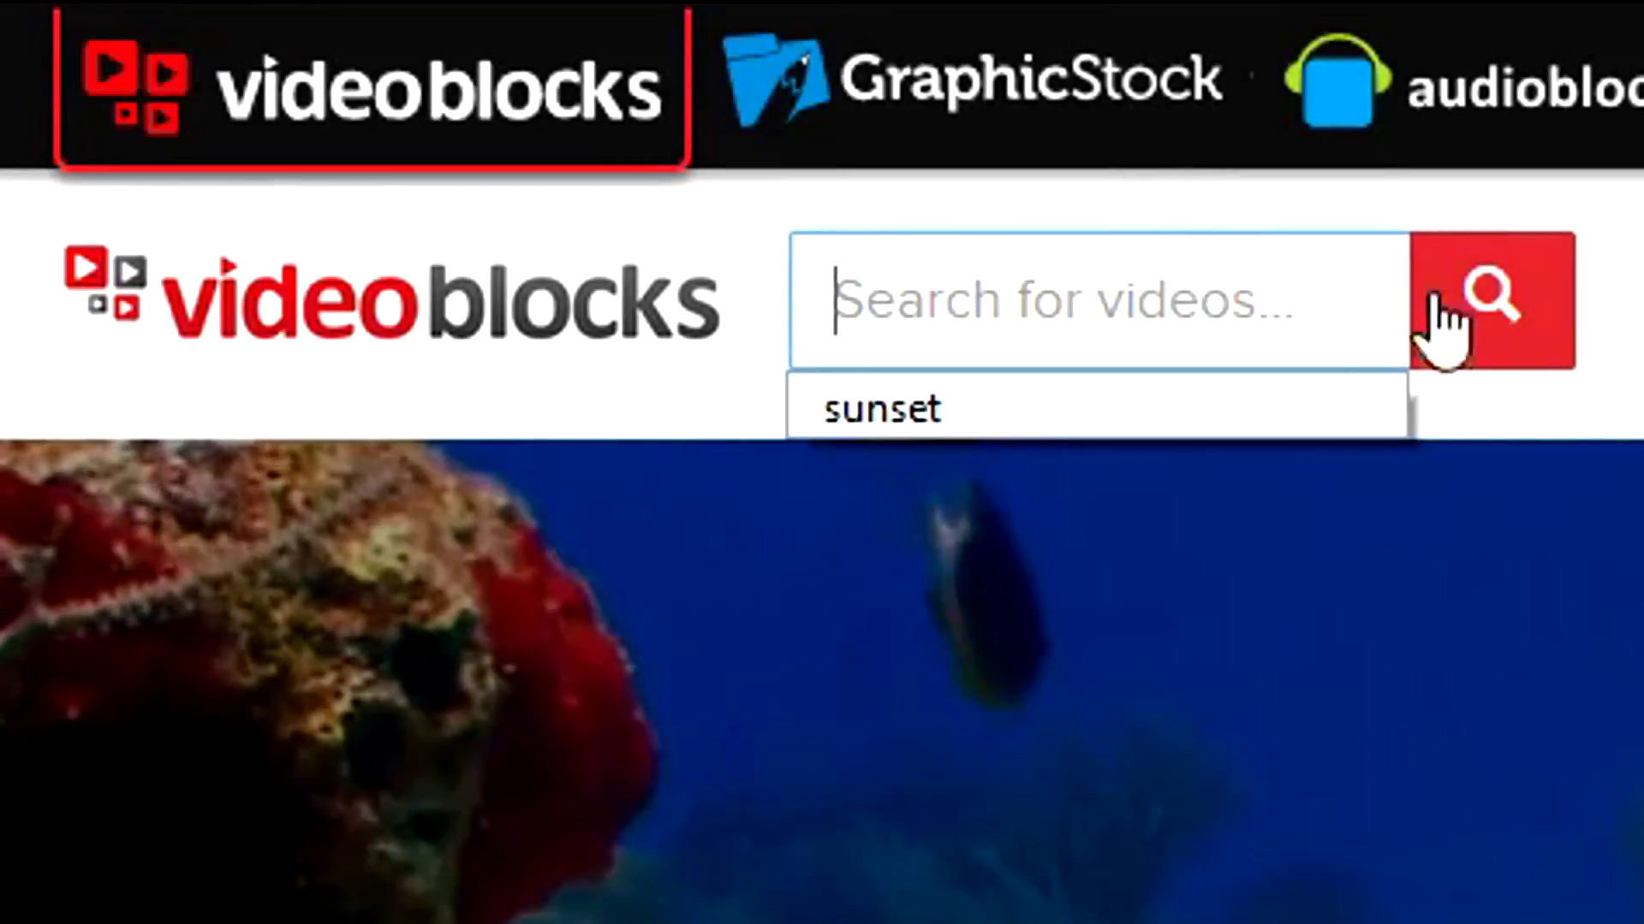
text(sunset)
key(Return)
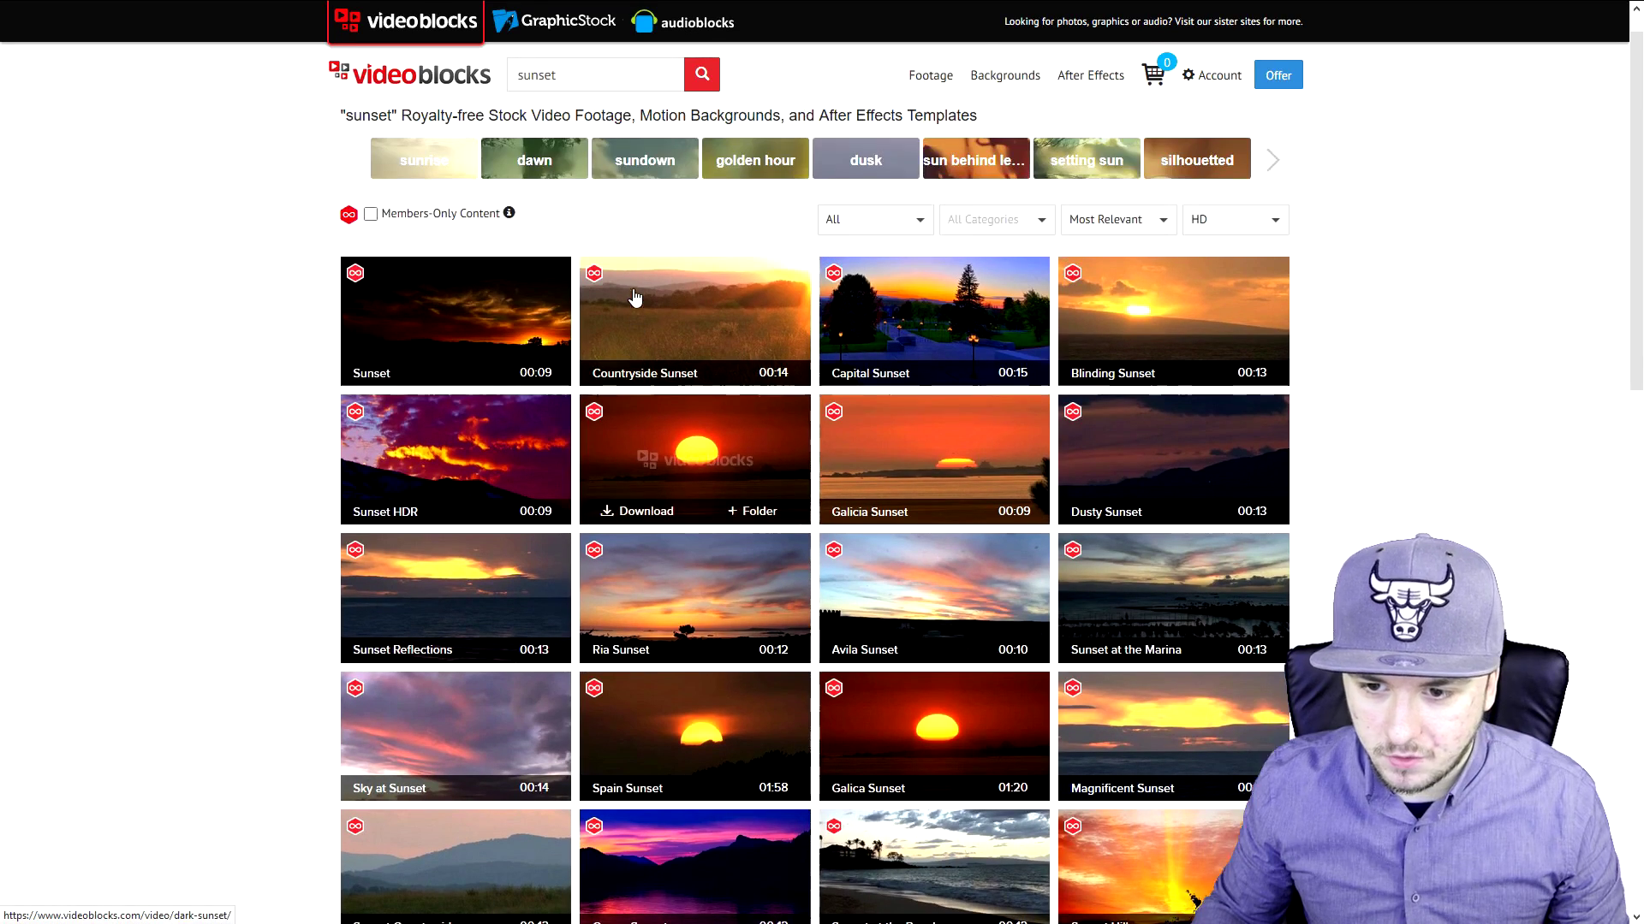
- Scroll the sunset results and open the Spain Sunset clip's page
scroll(667, 283, down, 1)
scroll(667, 283, down, 3)
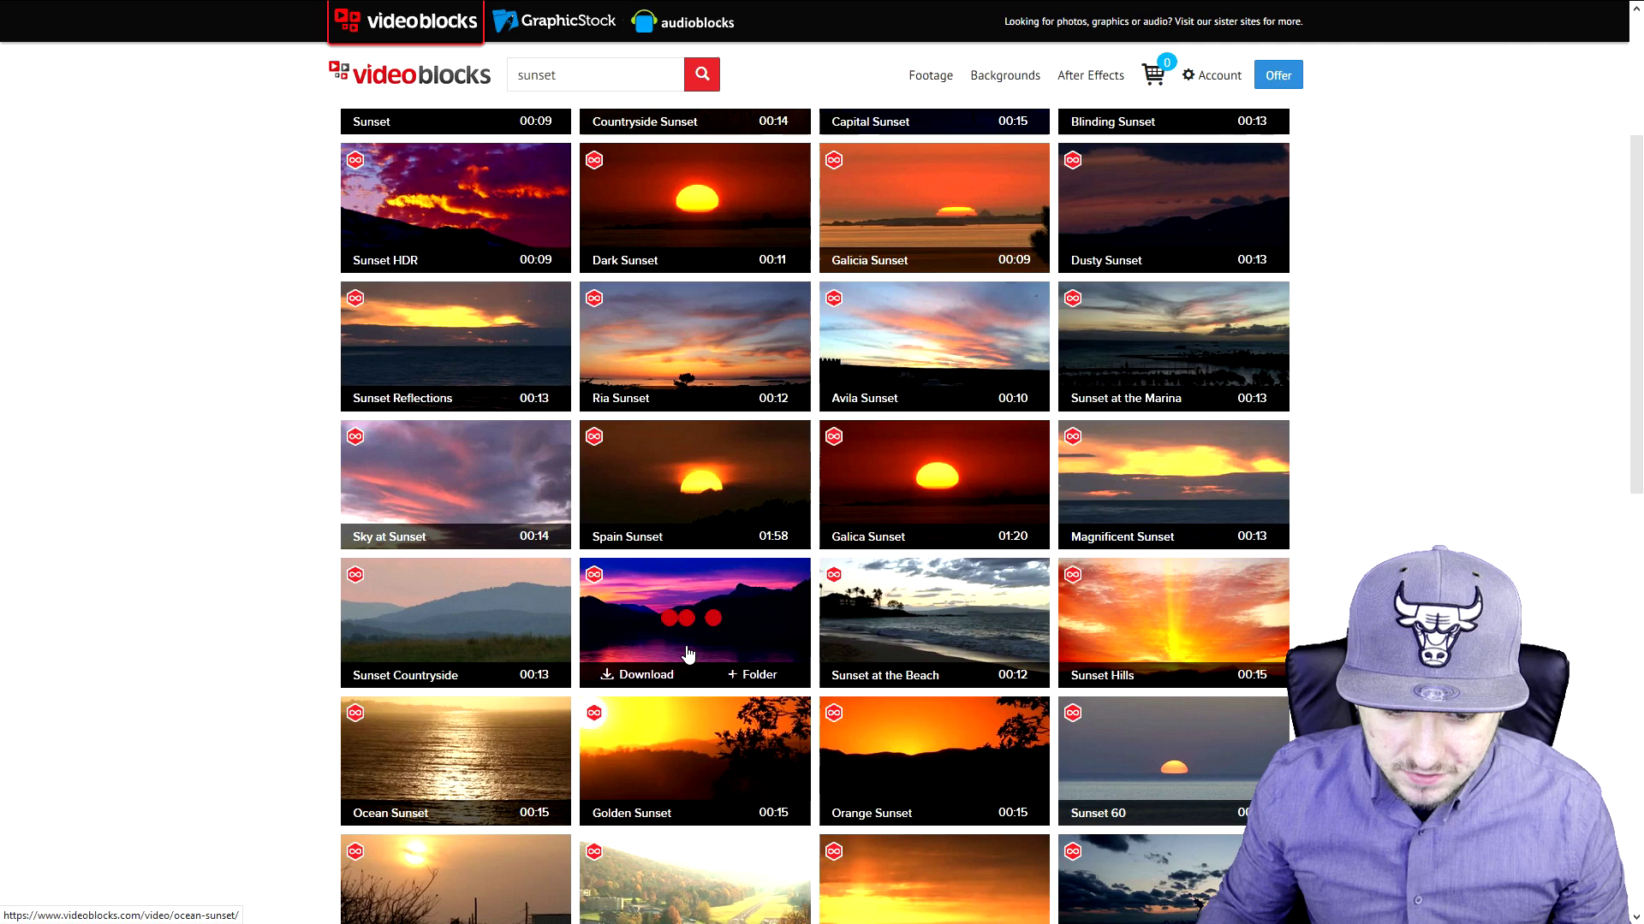
click(675, 519)
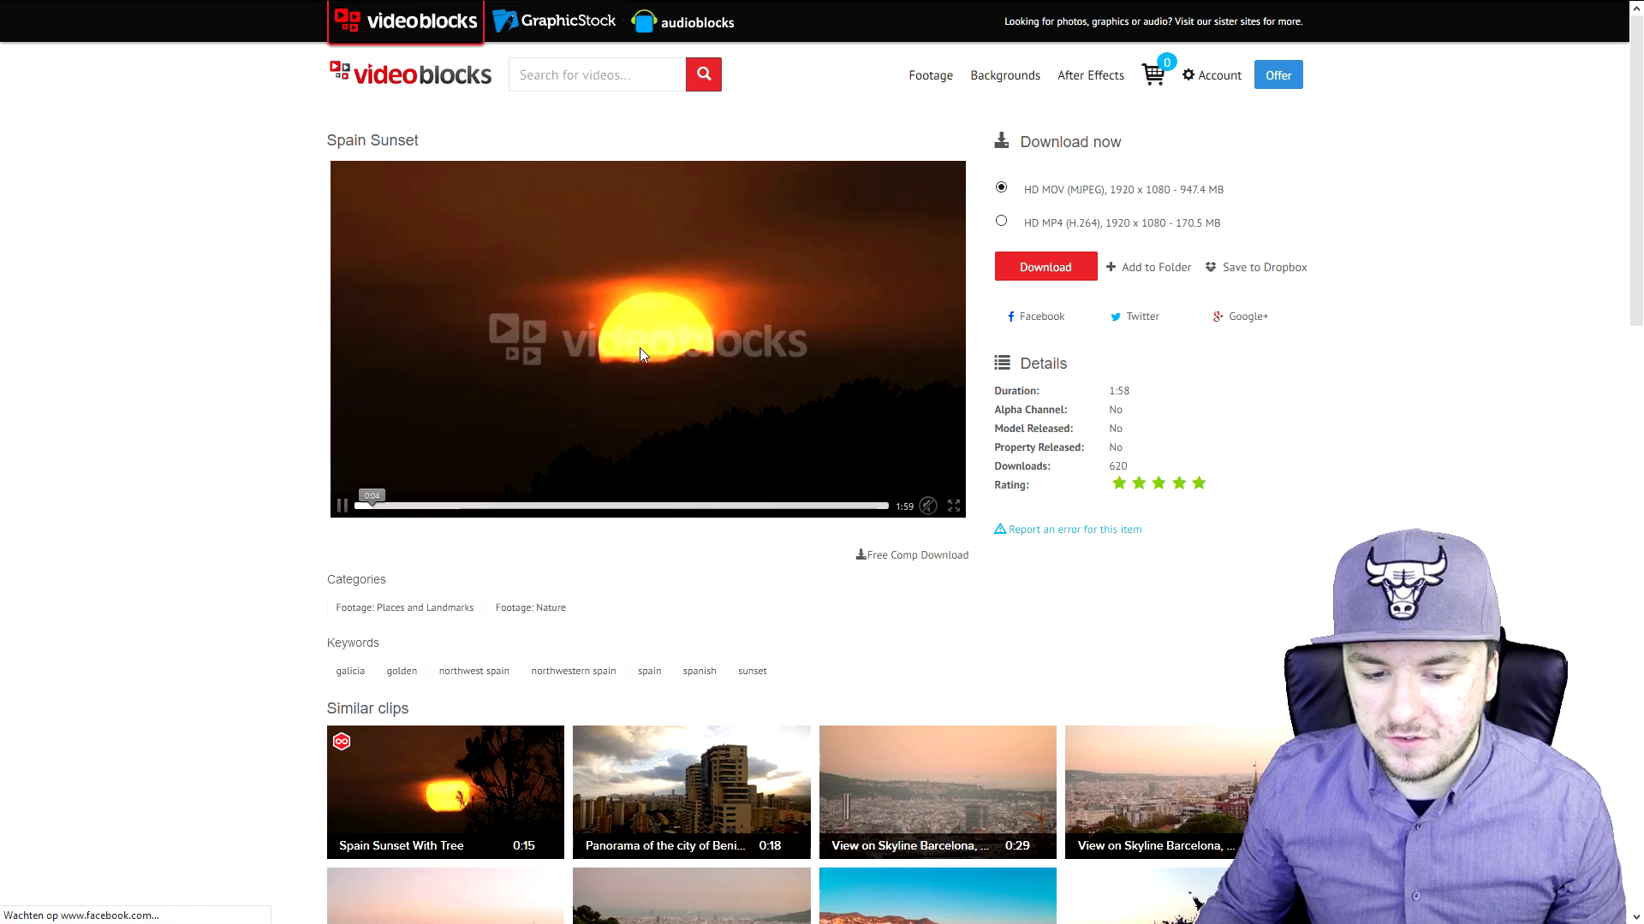
- Skim and pause the Spain Sunset preview, then save its 947 MB MOV file to disk
drag(485, 508, 614, 506)
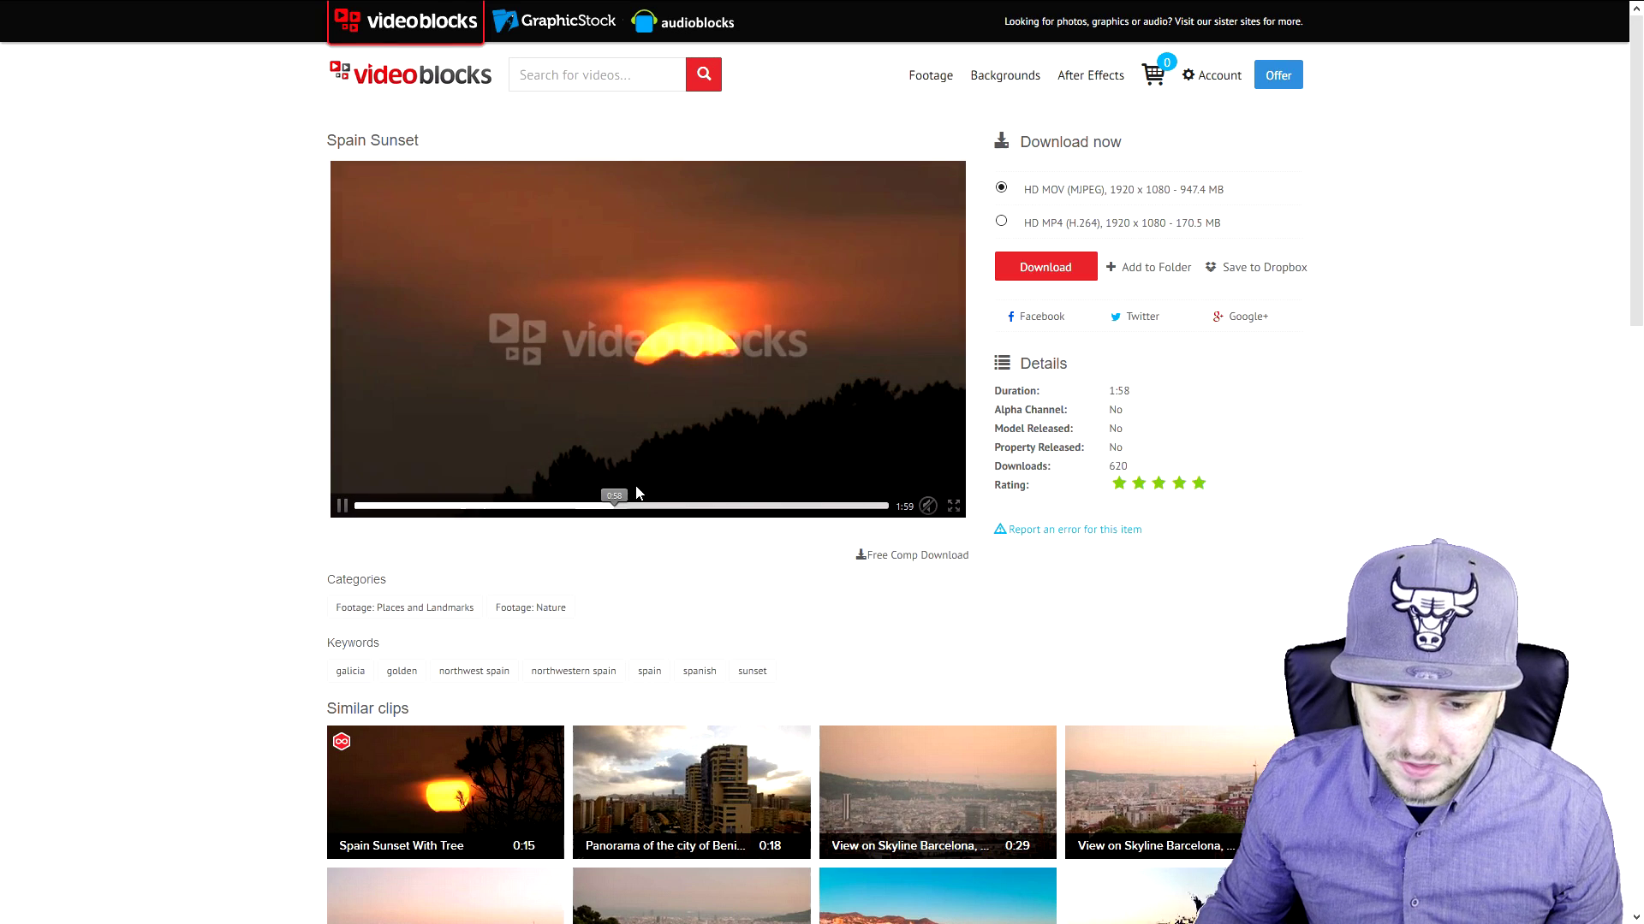
click(670, 387)
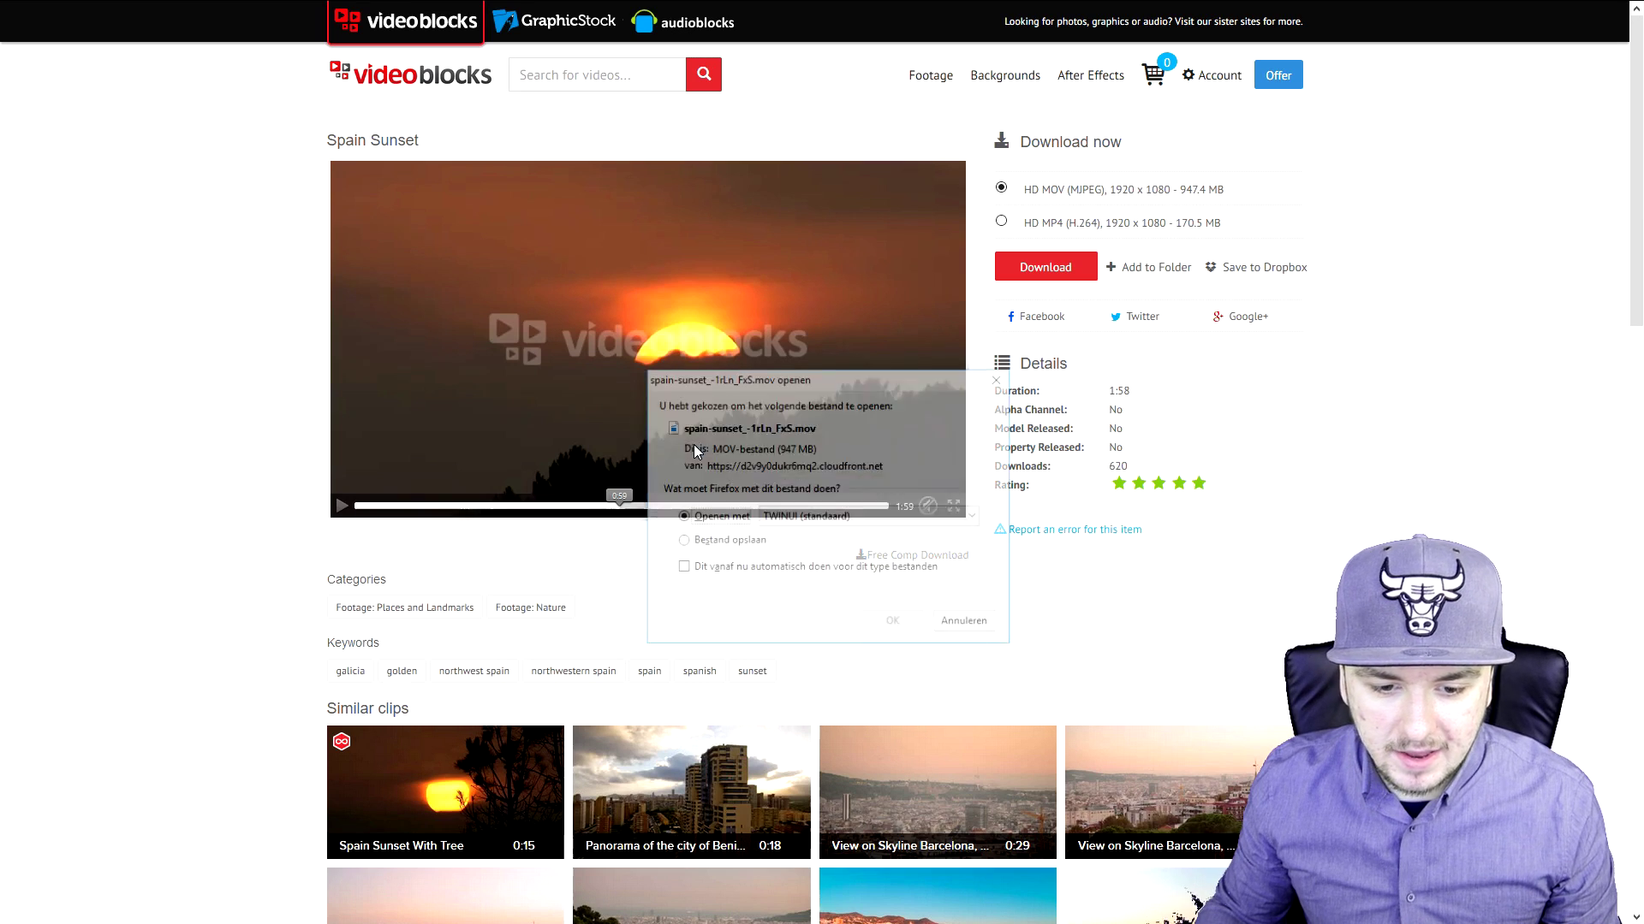
click(750, 542)
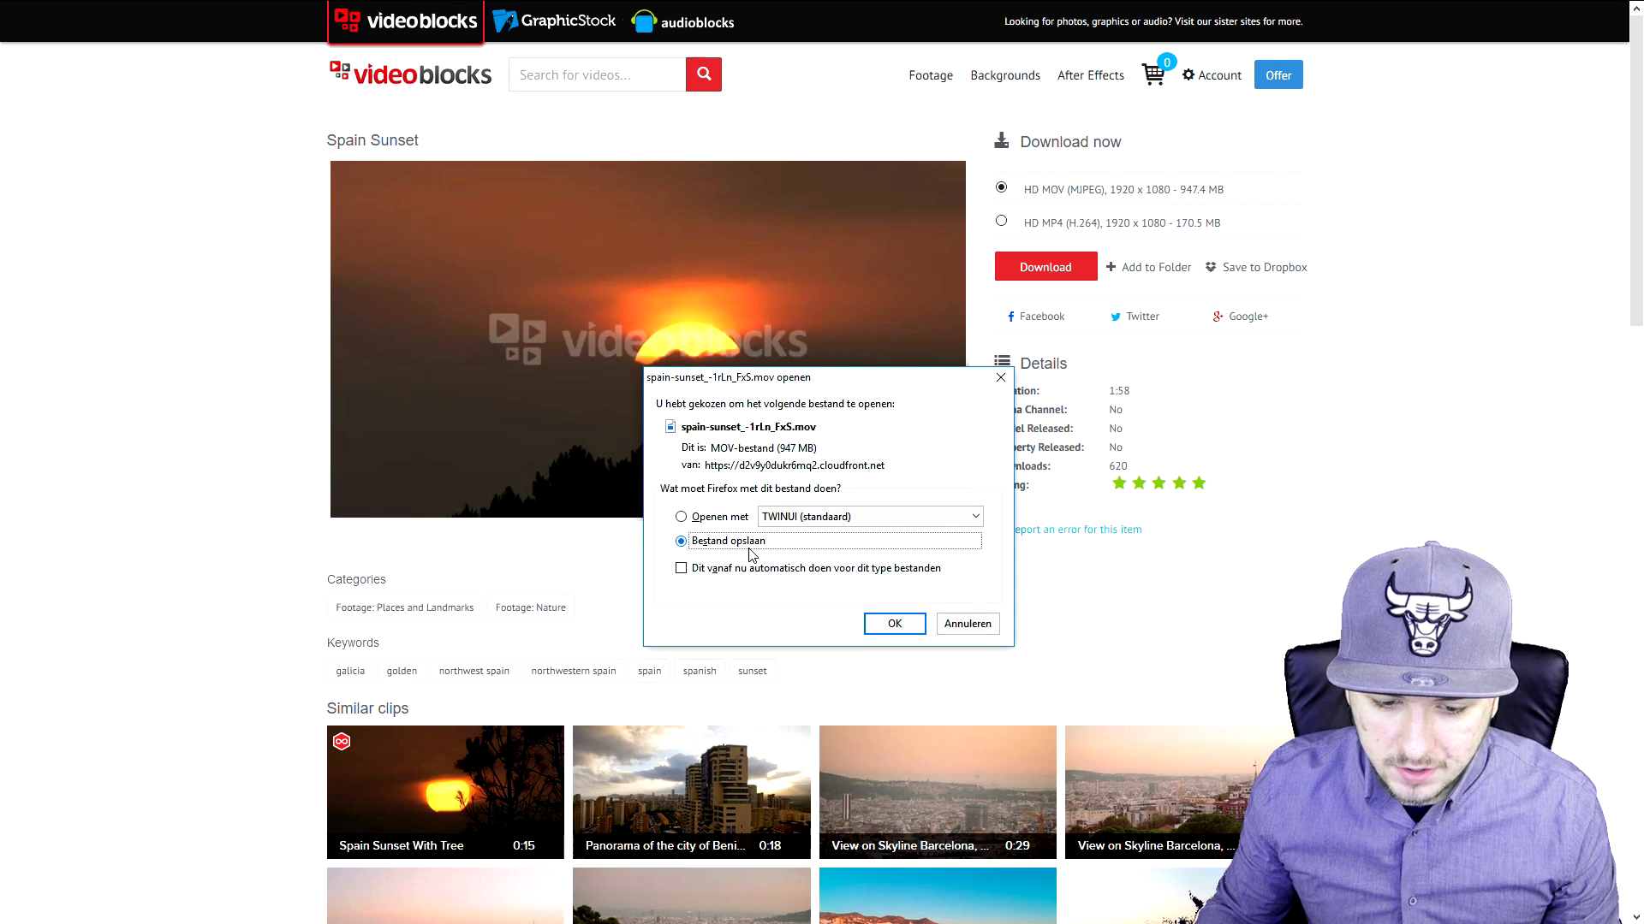
click(885, 629)
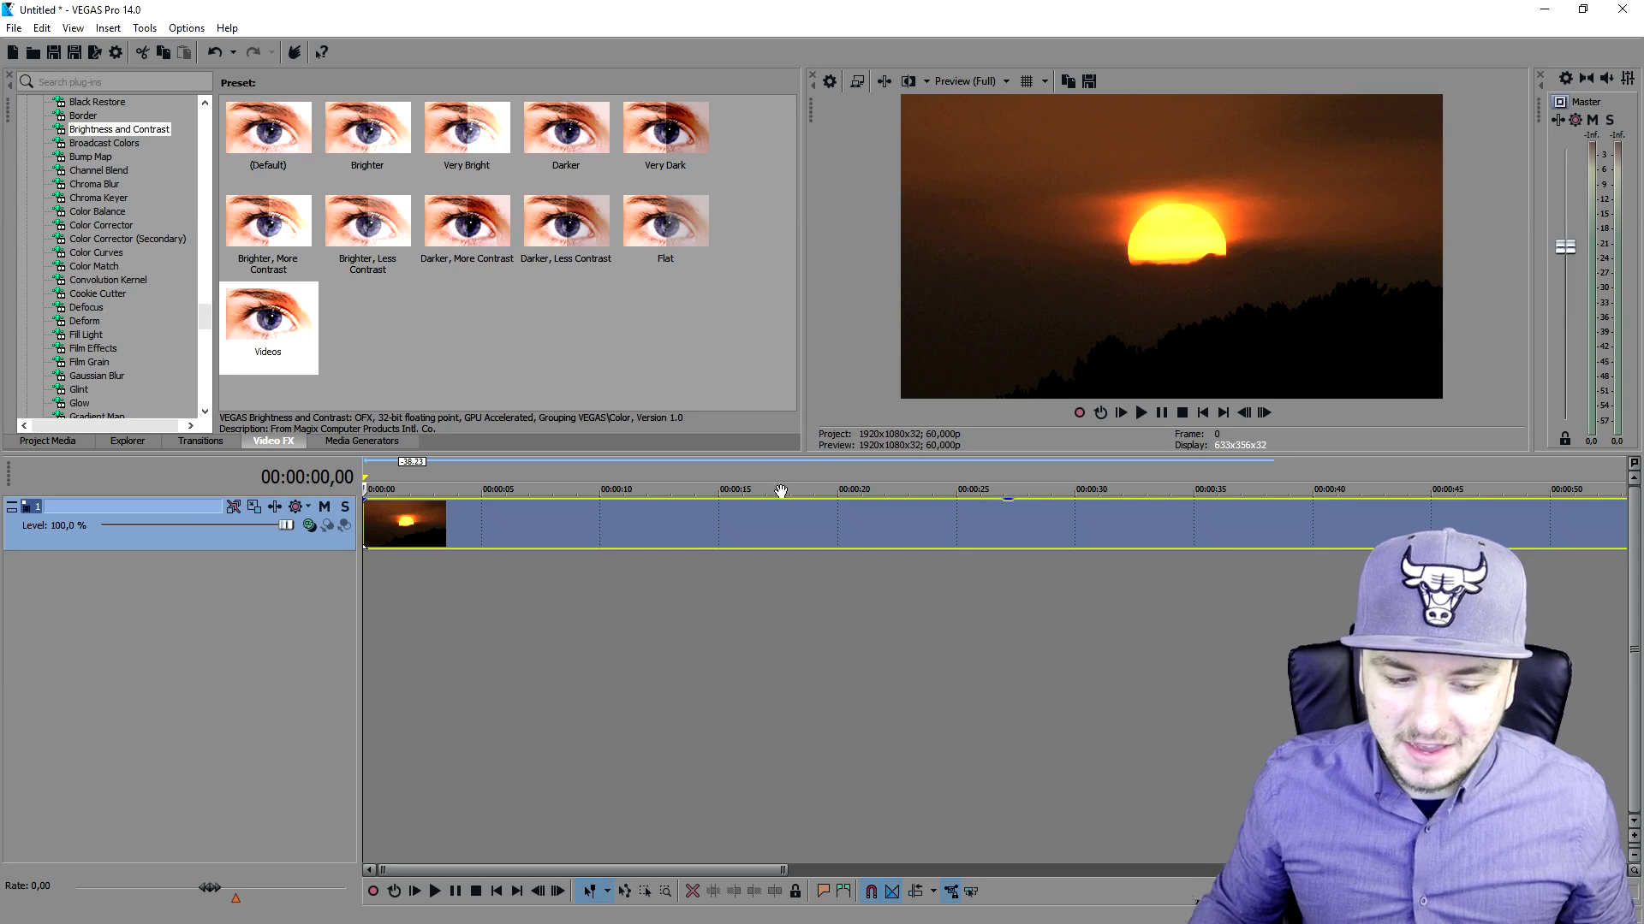
- Play the clip, zoom the timeline out and set preview quality to Good (Full)
key(space)
scroll(613, 541, down, 5)
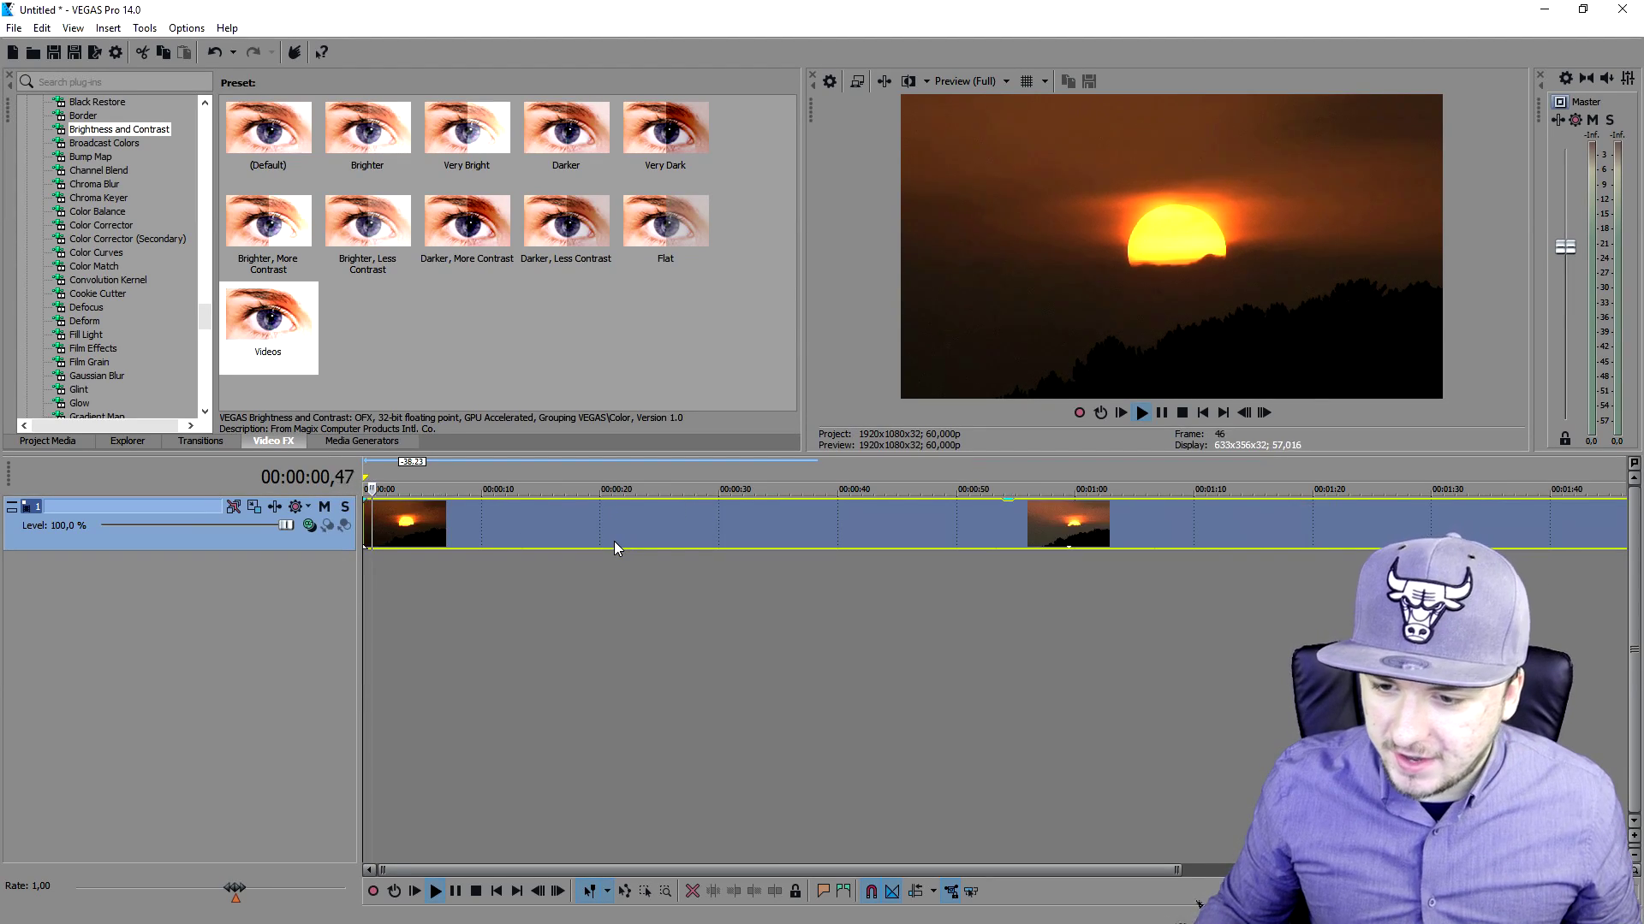
click(970, 83)
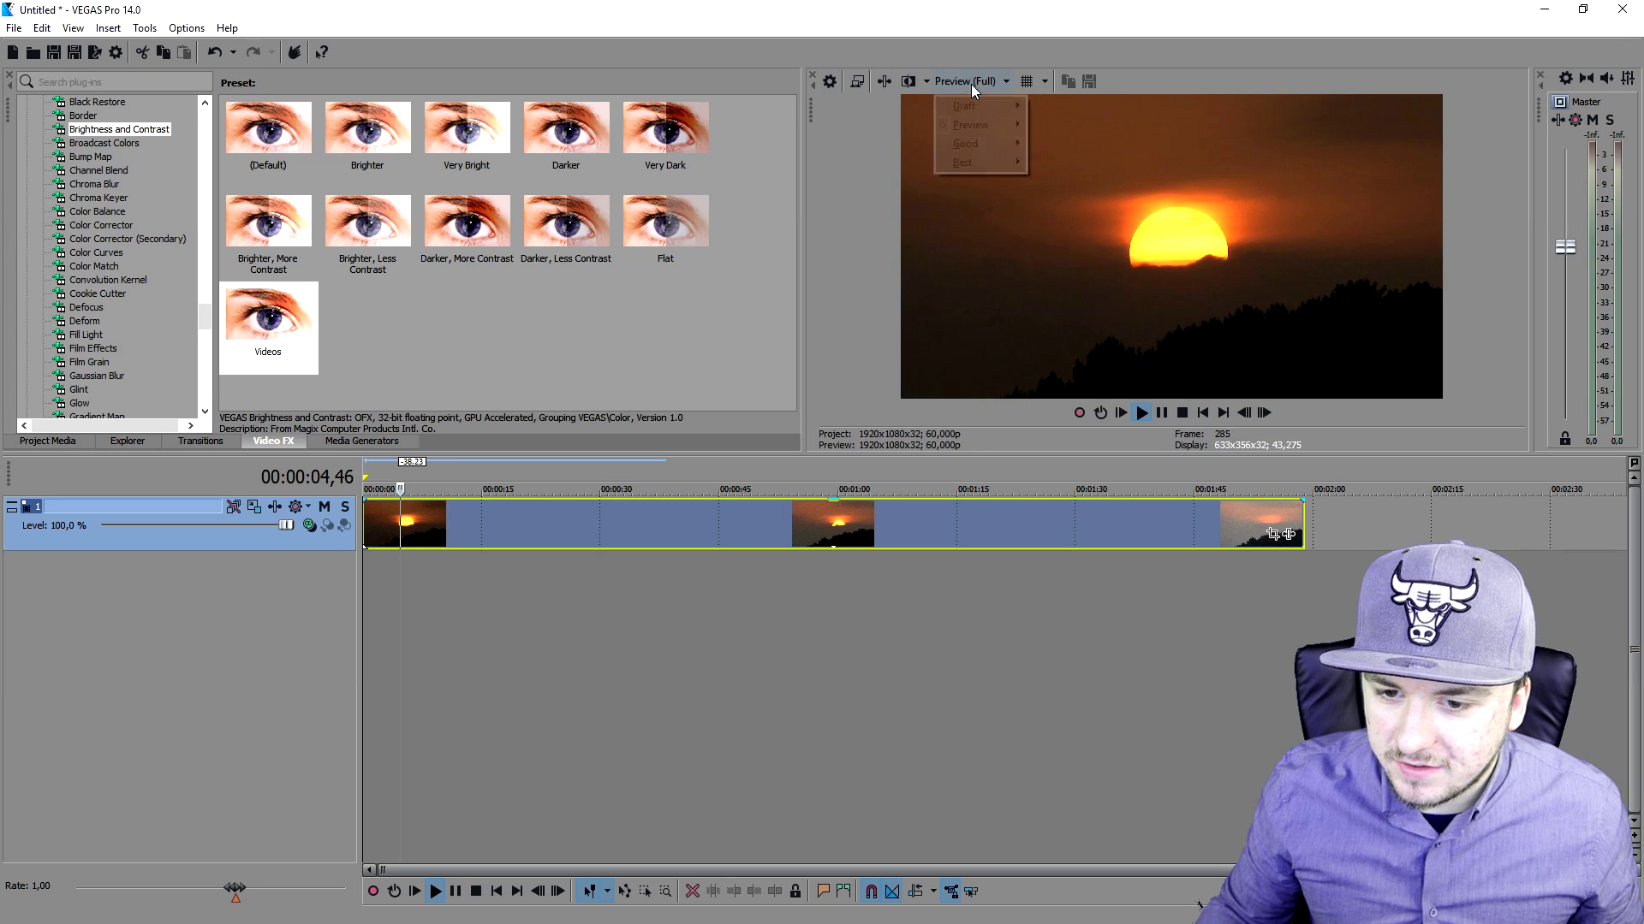
click(1049, 163)
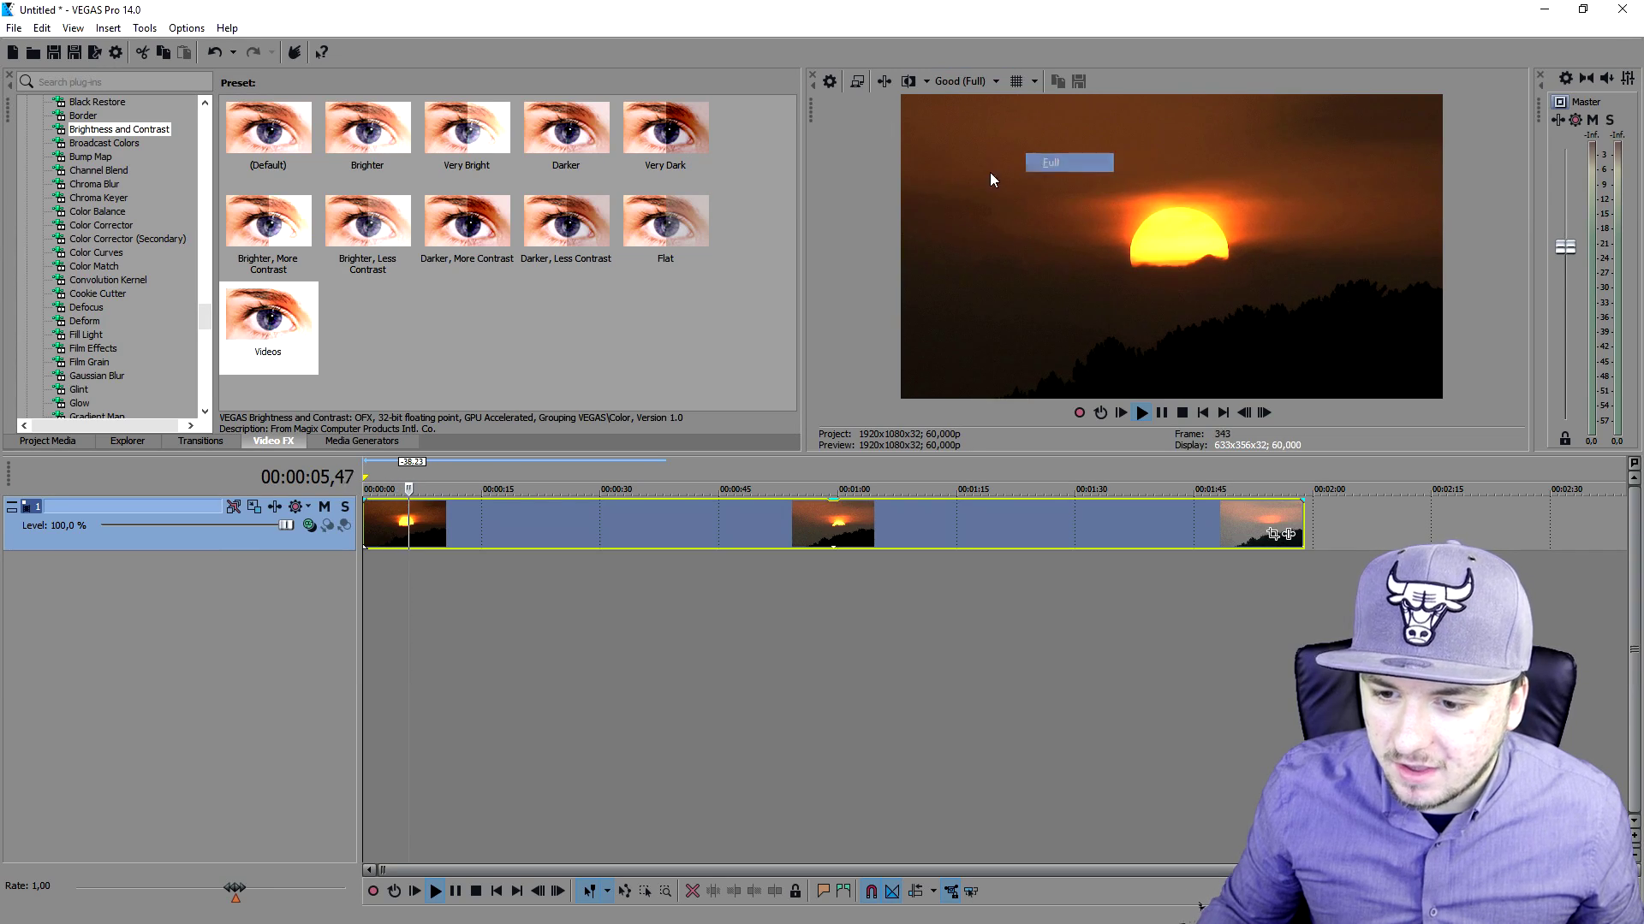
- Scrub the playhead to about 00:01:53,30 near the end and stop playback
click(651, 484)
drag(810, 480, 1083, 480)
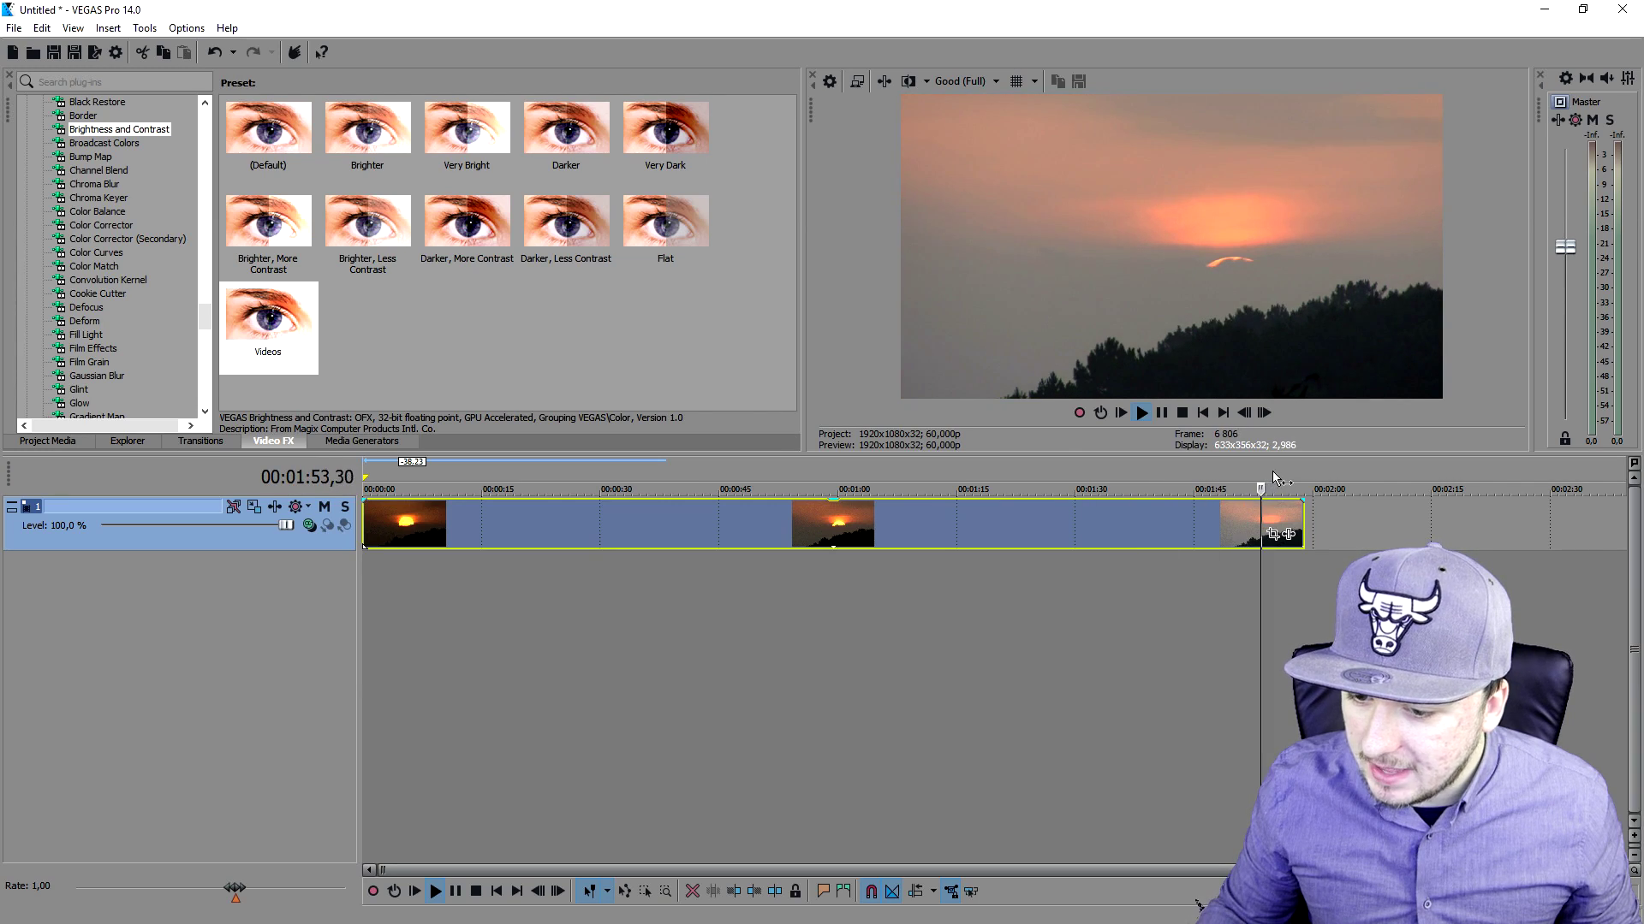
key(space)
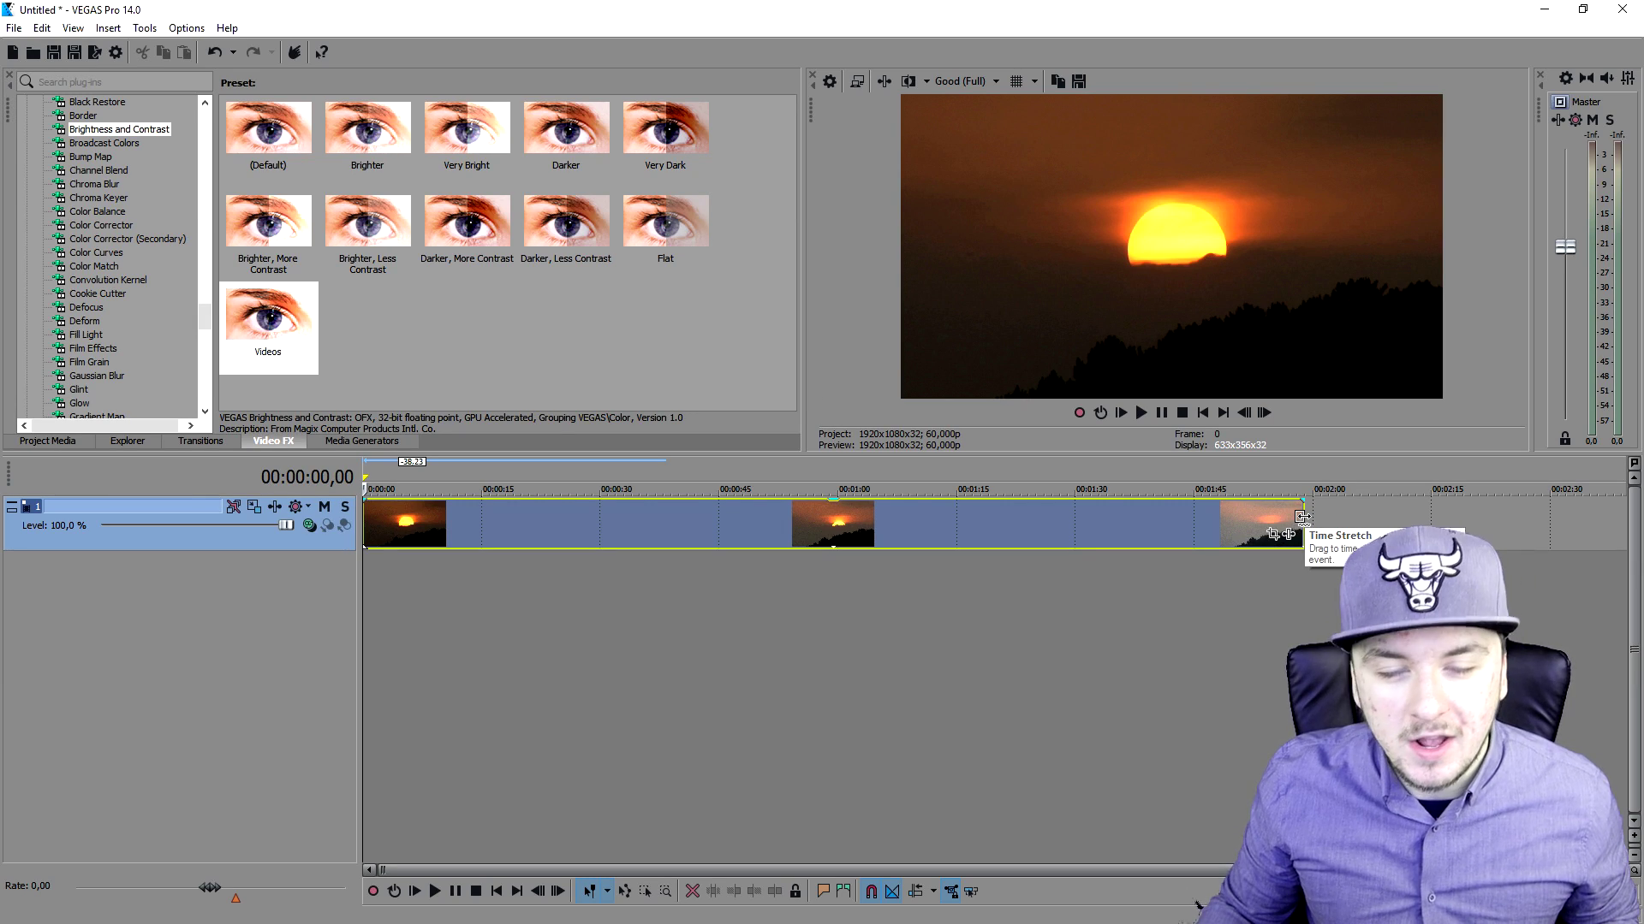
- Ctrl-drag the event's right edge to shrink it to about 29 seconds, then play the time-lapse
drag(1302, 517, 459, 519)
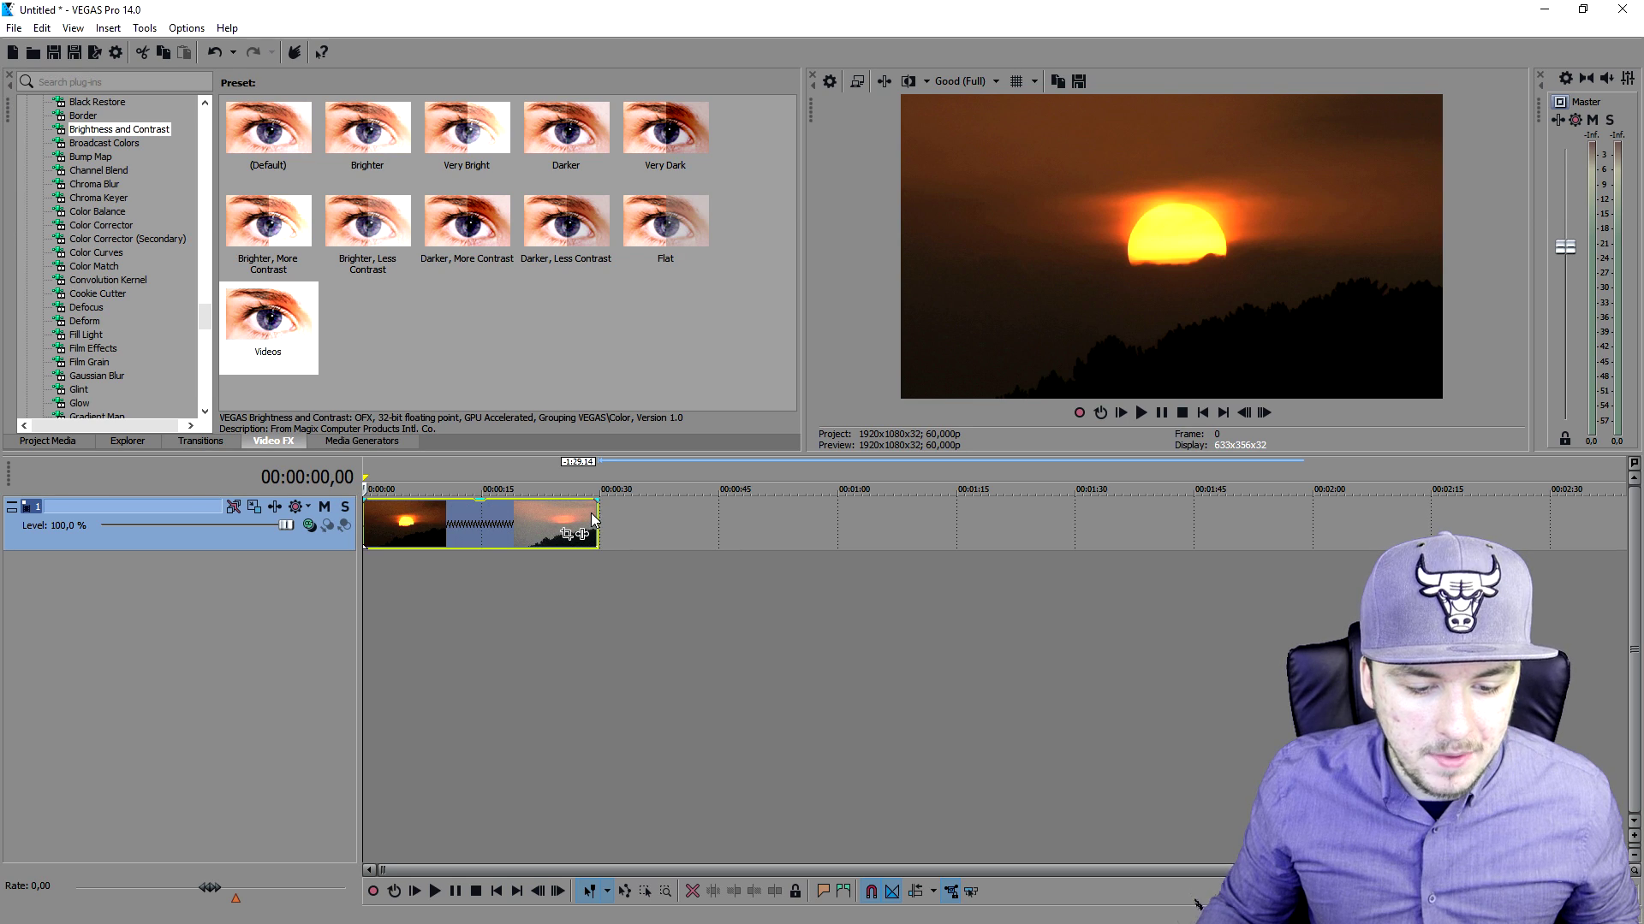
scroll(518, 506, up, 3)
key(space)
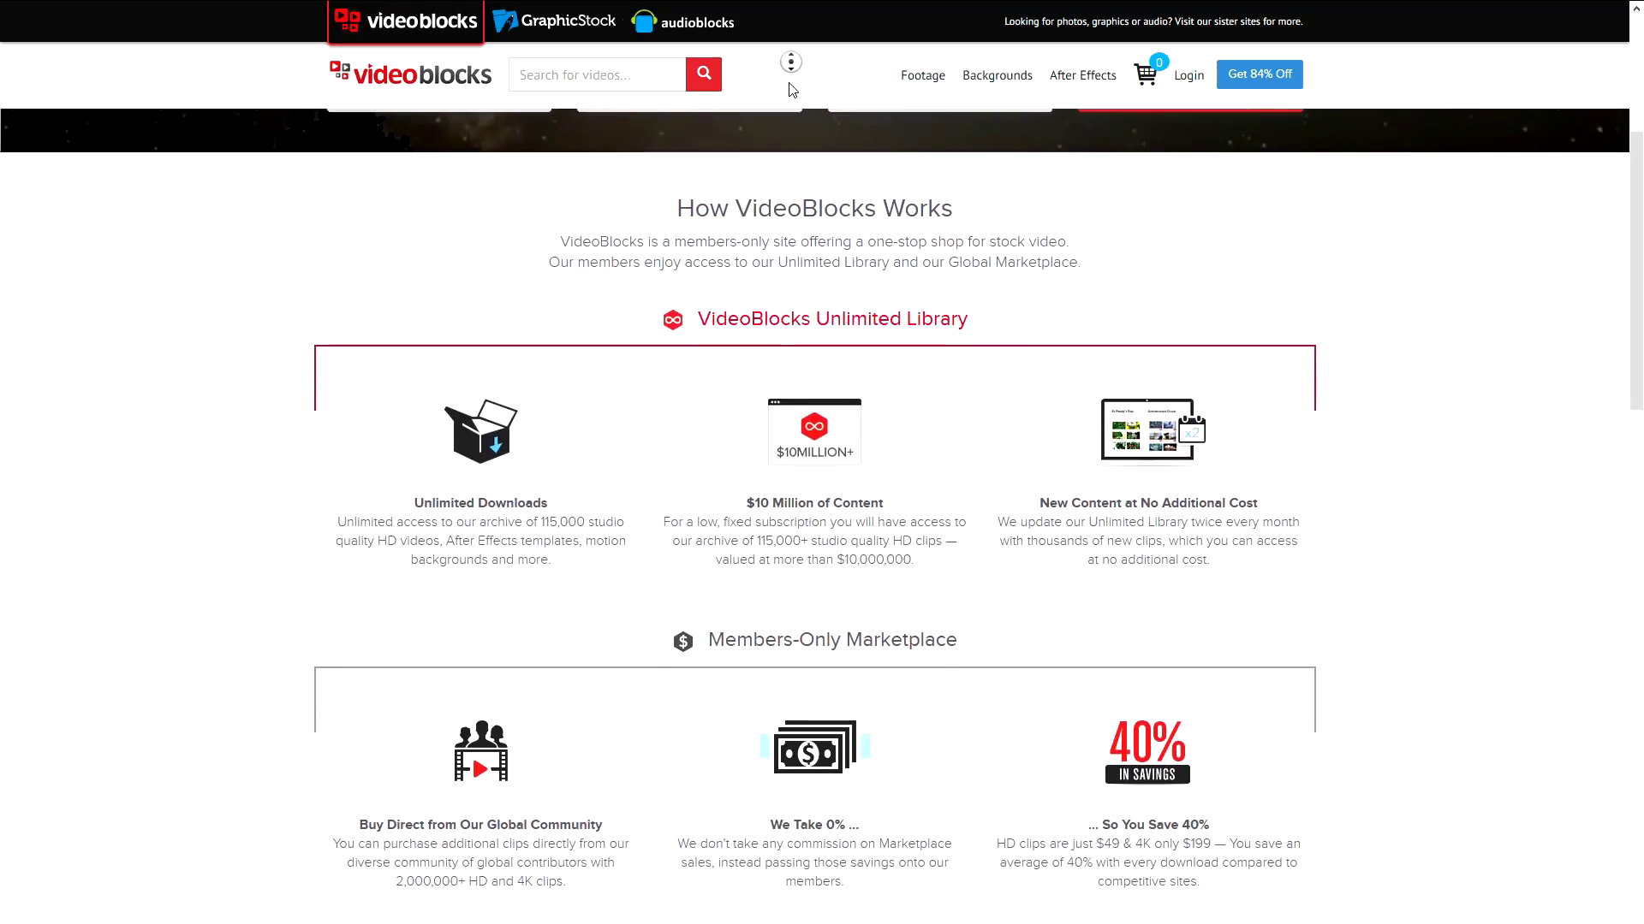
- Autoscroll through the Videoblocks membership information page
middle_click(791, 62)
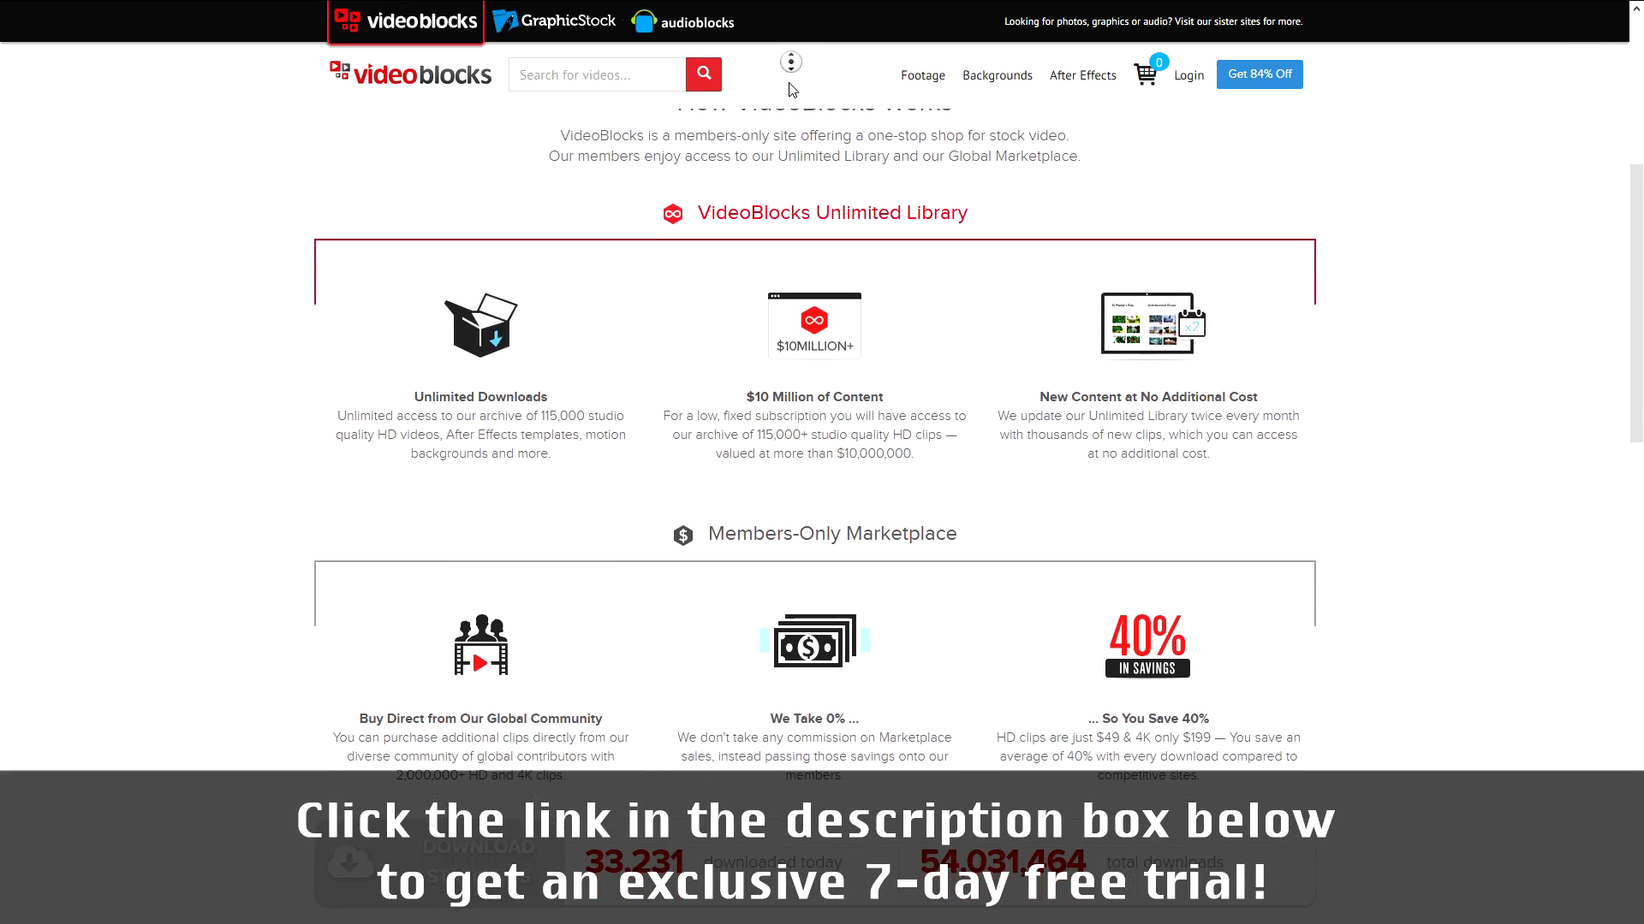